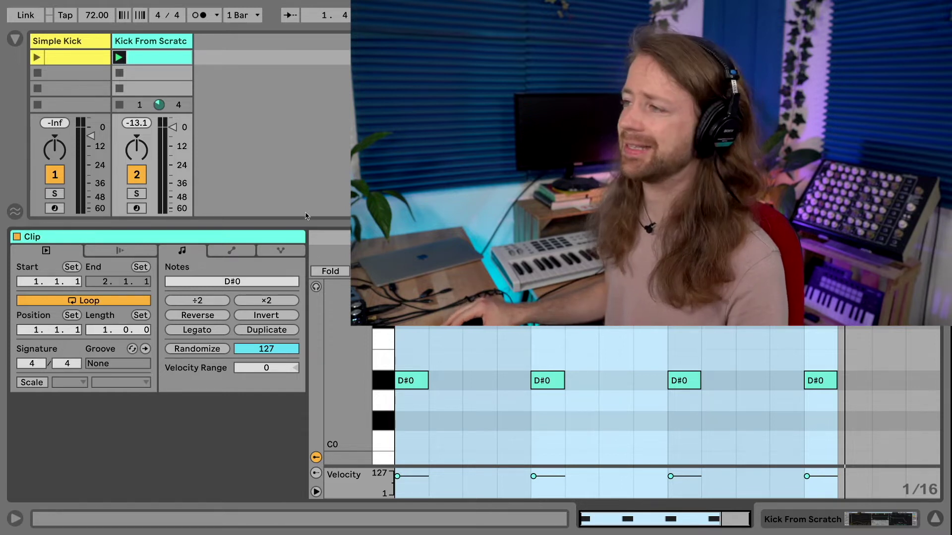
- Switch the Detail view to Device view to show the track's Wavetable synth
click(161, 41)
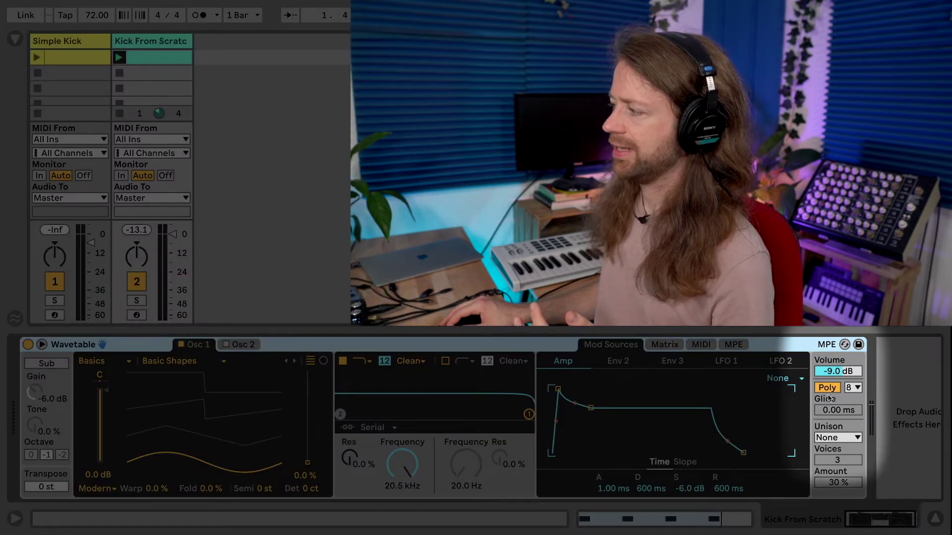
- Set Wavetable to Mono with an amp envelope of 0 ms attack, 157 ms decay, -inf dB sustain
click(827, 388)
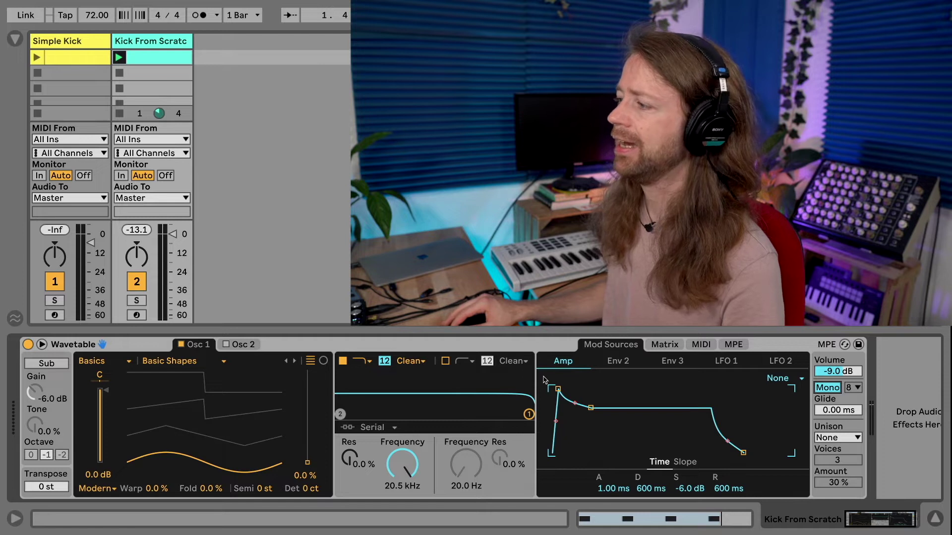
drag(560, 392, 551, 389)
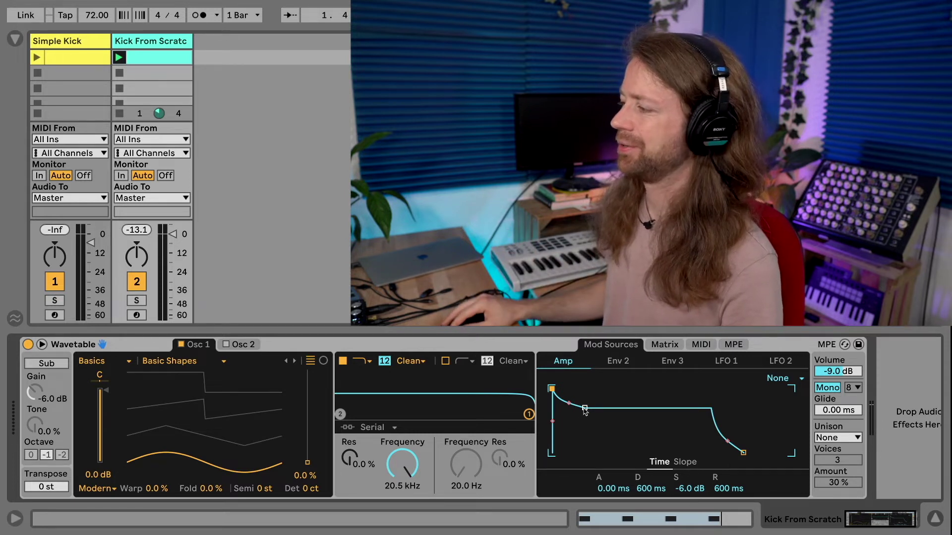
drag(585, 410, 587, 454)
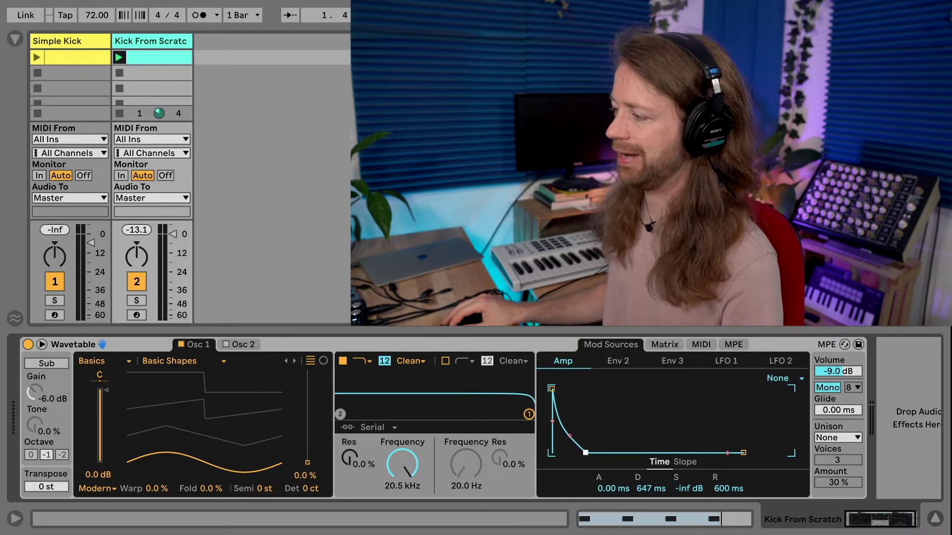
drag(585, 453, 583, 452)
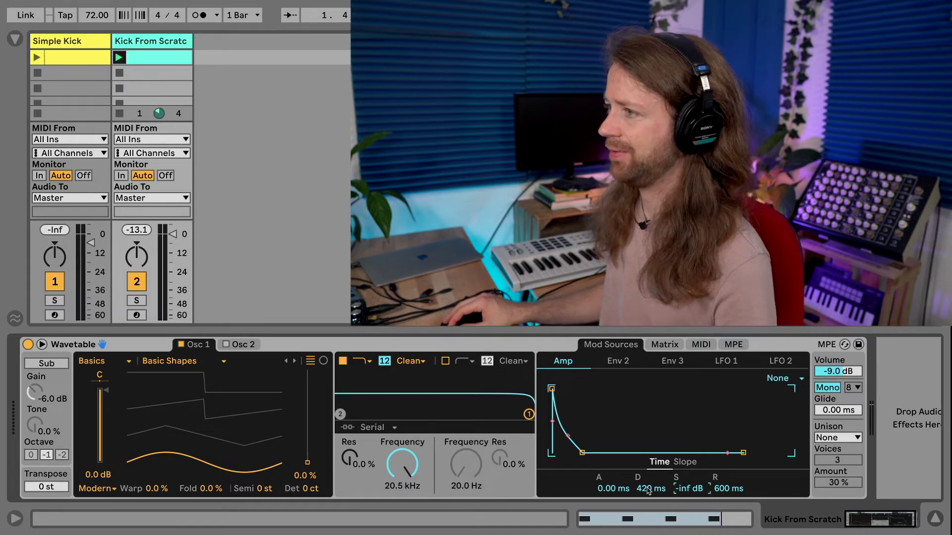
drag(647, 490, 647, 508)
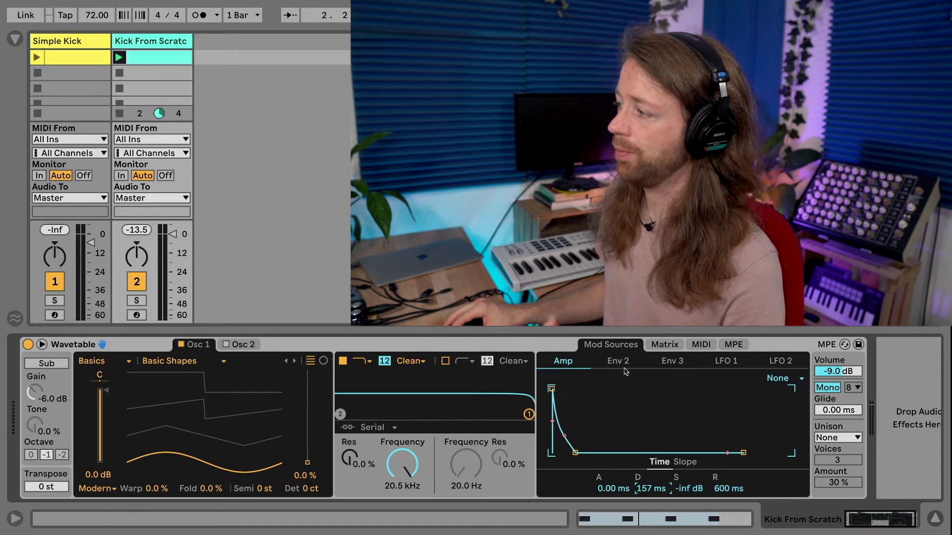
- Route Env 2 to pitch at 24 and give it 0 ms attack, 259 ms decay, 0% sustain
click(654, 347)
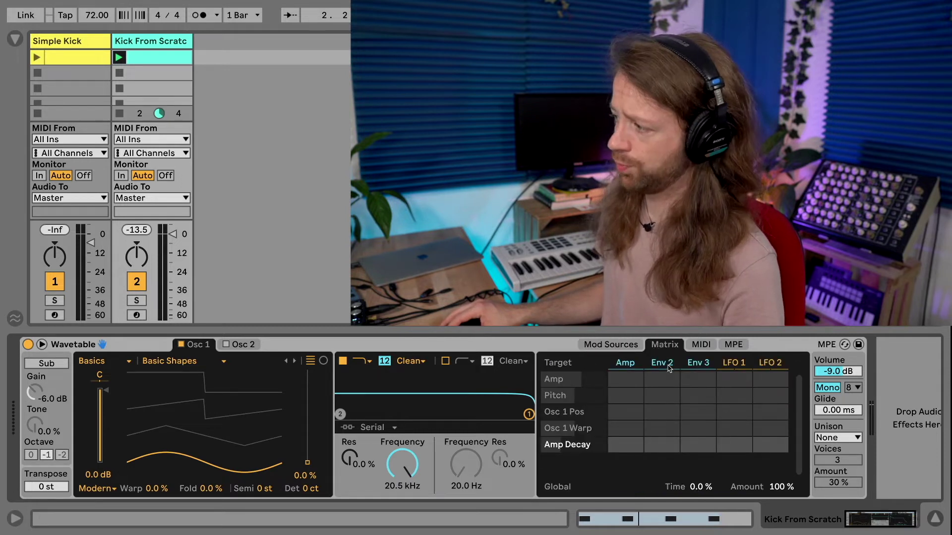
drag(662, 395, 662, 384)
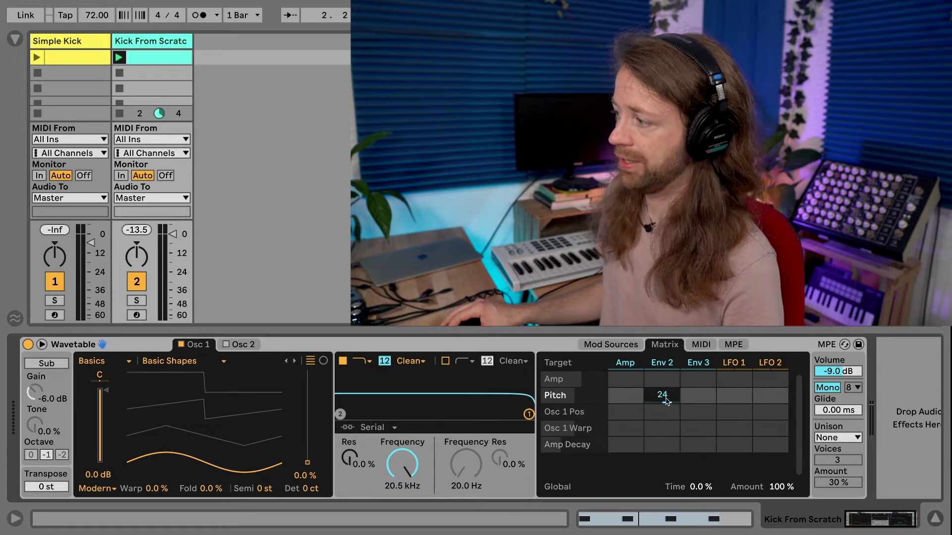
click(655, 366)
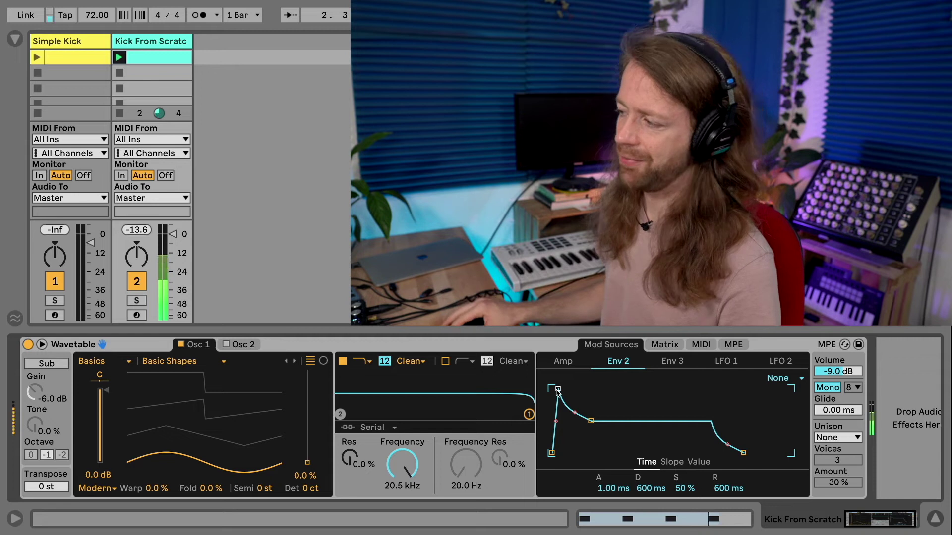
drag(557, 391, 552, 389)
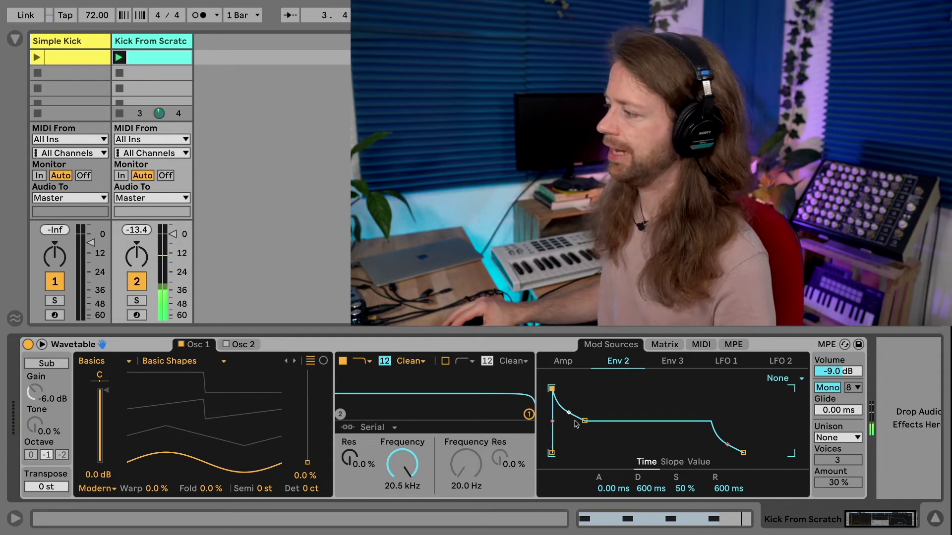
drag(585, 421, 579, 452)
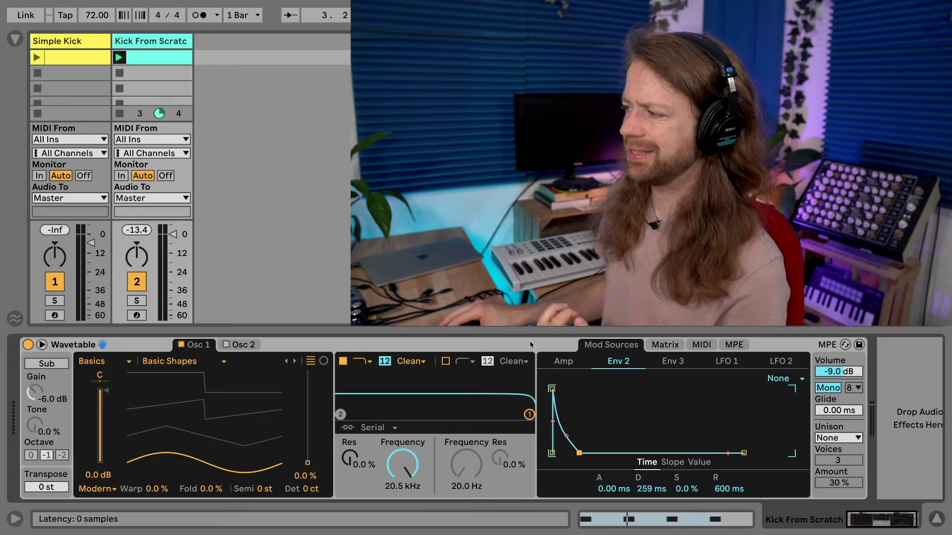
- Shorten Env 2's decay to 70.3 ms and settle the amp decay at 256 ms while auditioning
click(609, 365)
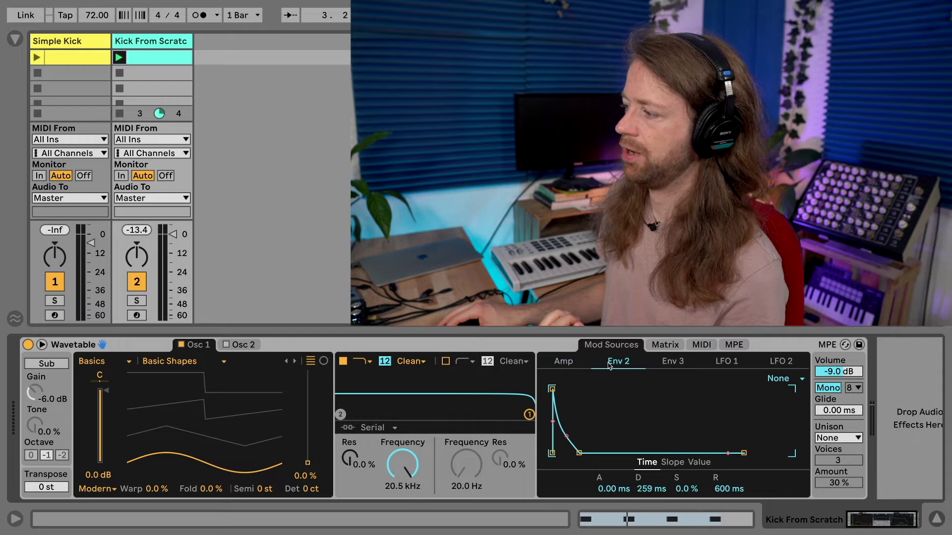
click(581, 365)
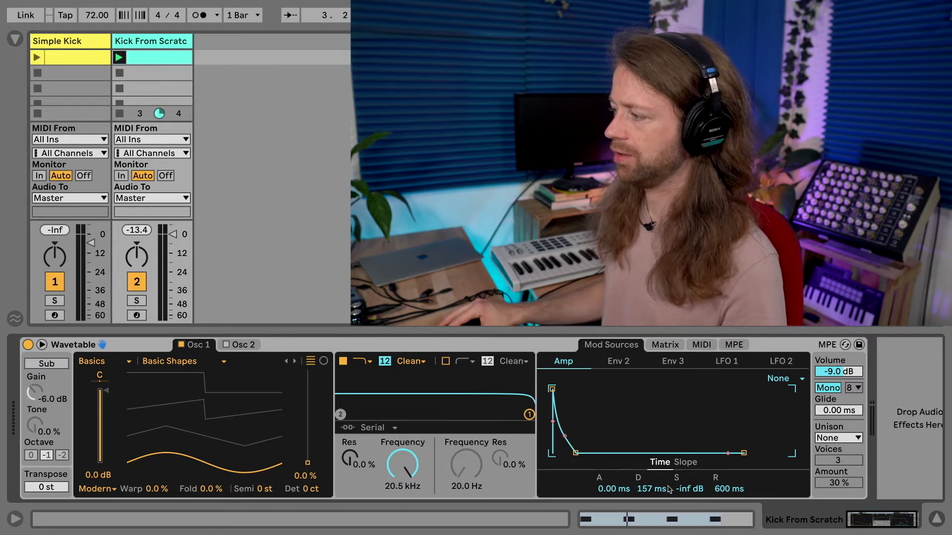
drag(668, 490, 669, 471)
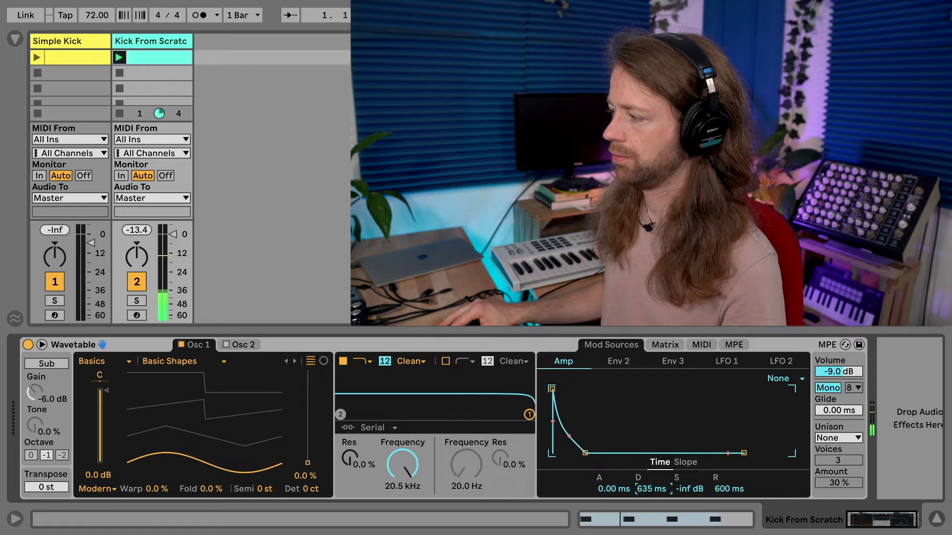
click(618, 361)
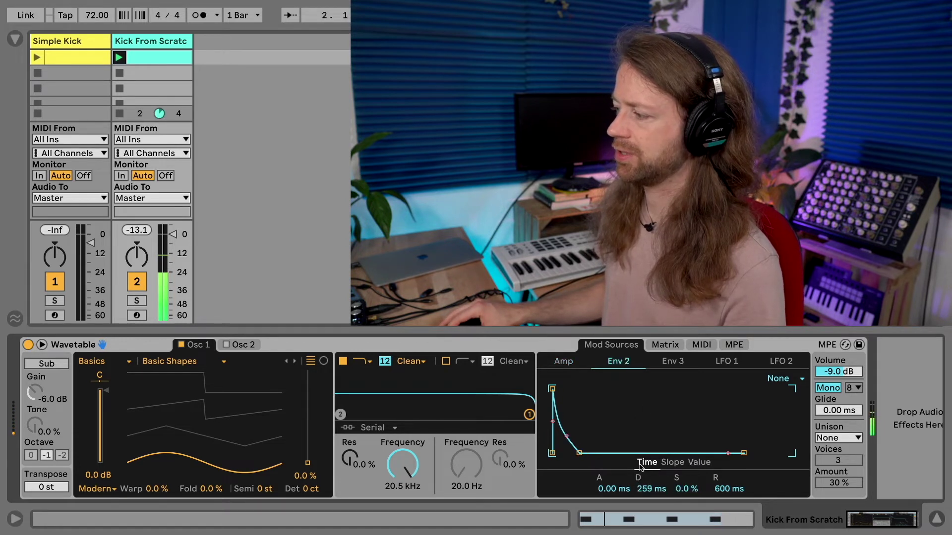
drag(646, 486, 647, 503)
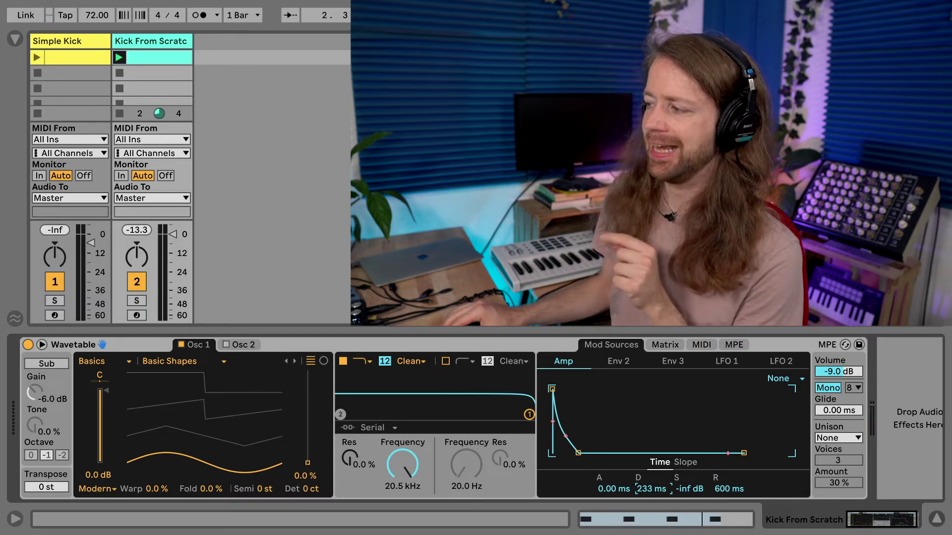
key(space)
key(space)
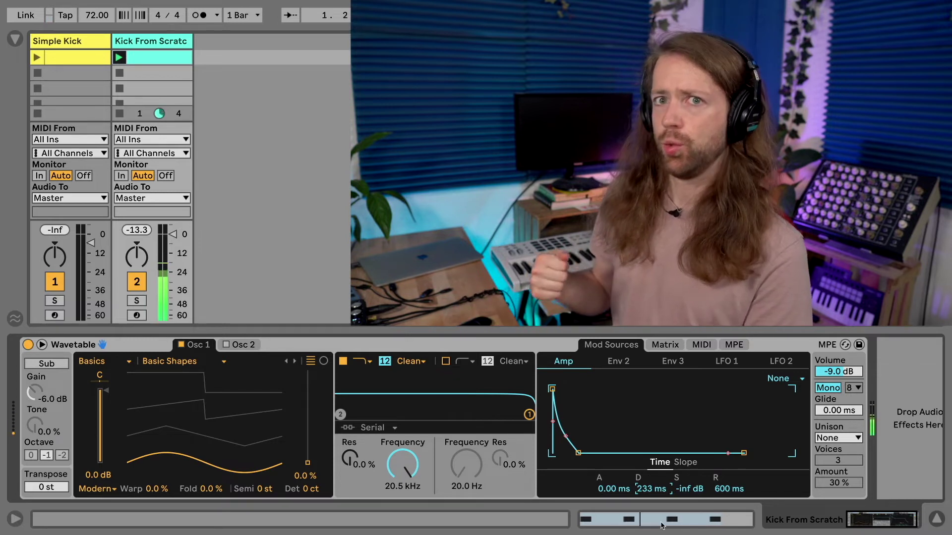
mouse_move(652, 489)
mouse_down()
mouse_move(651, 505)
mouse_move(651, 488)
mouse_up()
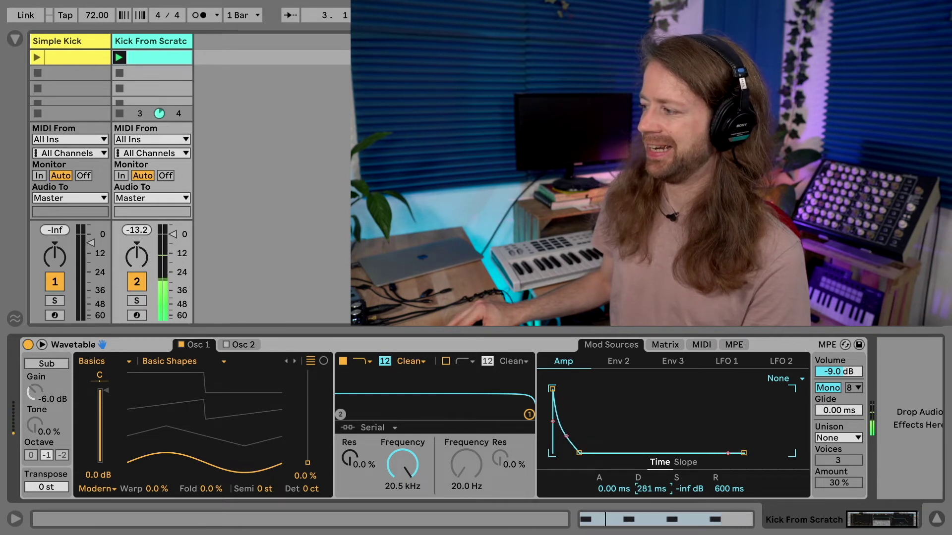
drag(651, 489, 651, 493)
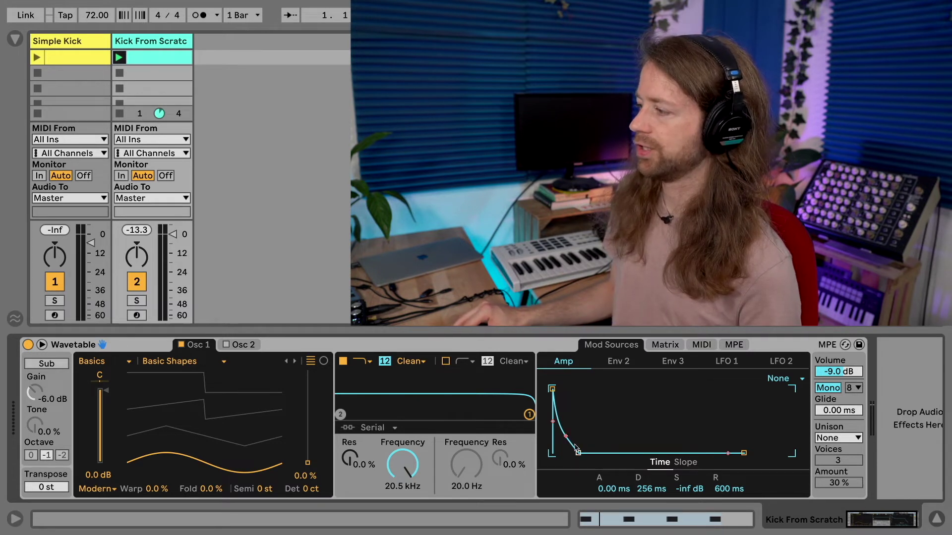
- Bend the amp envelope's decay slope so the 256 ms decay drops nearly linearly
drag(565, 414, 570, 429)
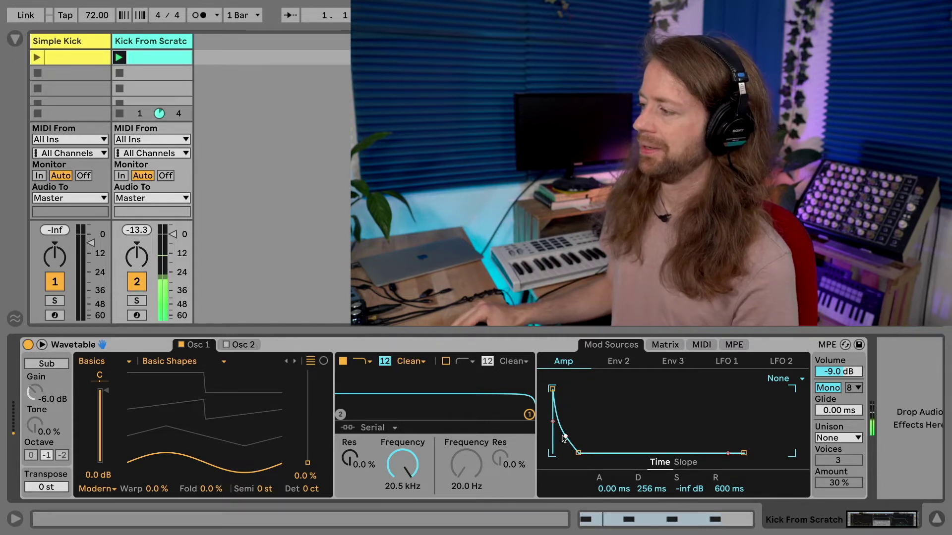
drag(565, 436, 566, 427)
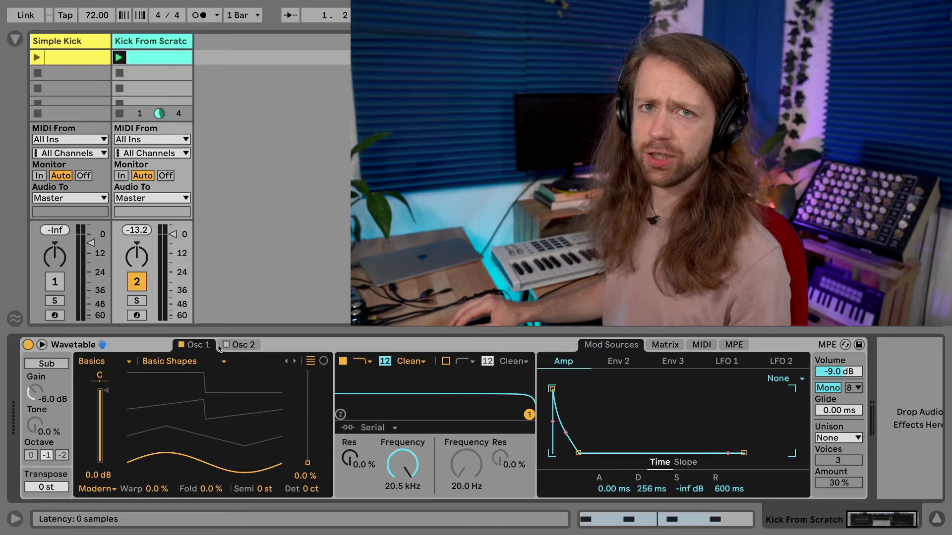
- Enable Osc 2 with Noise > Broken Filter at 49% position, and cut amp release to 70.3 ms
click(247, 350)
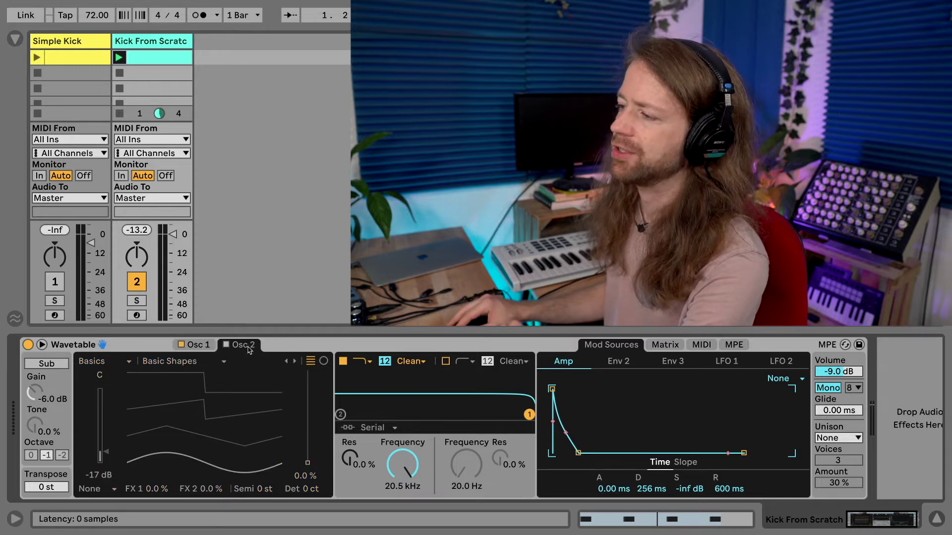
click(226, 344)
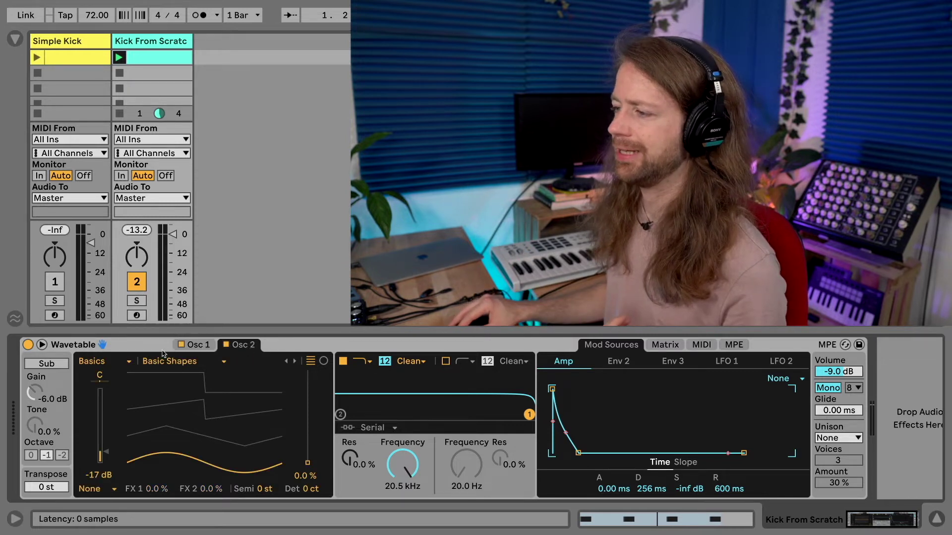
click(102, 361)
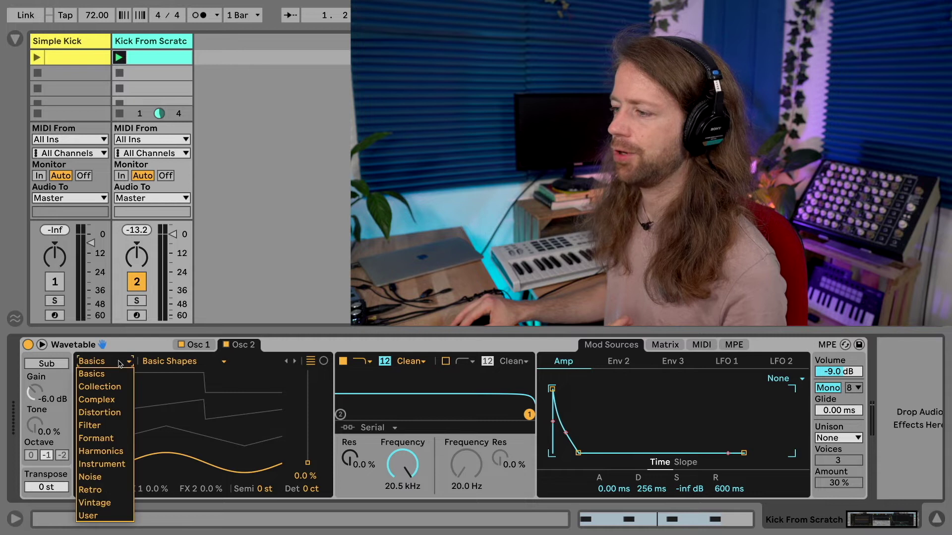
click(100, 477)
click(188, 363)
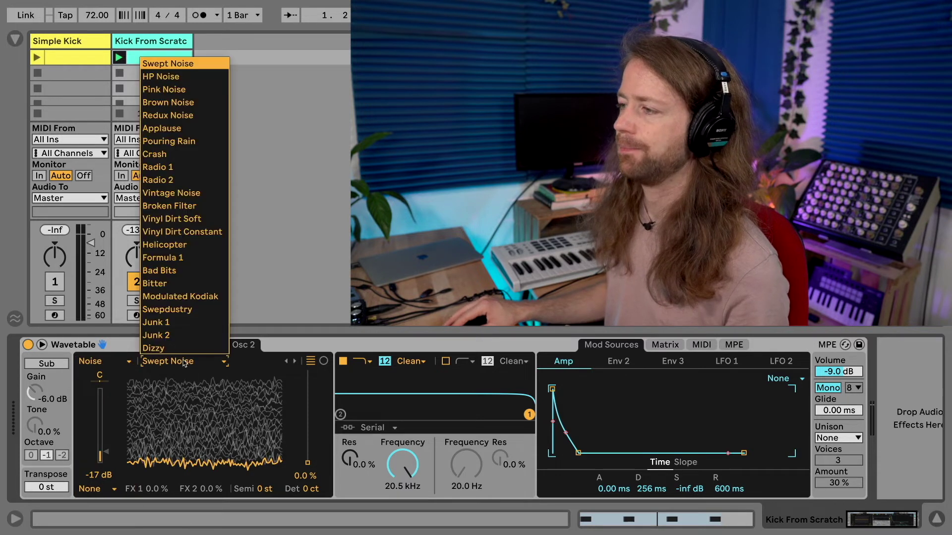
click(178, 206)
click(307, 476)
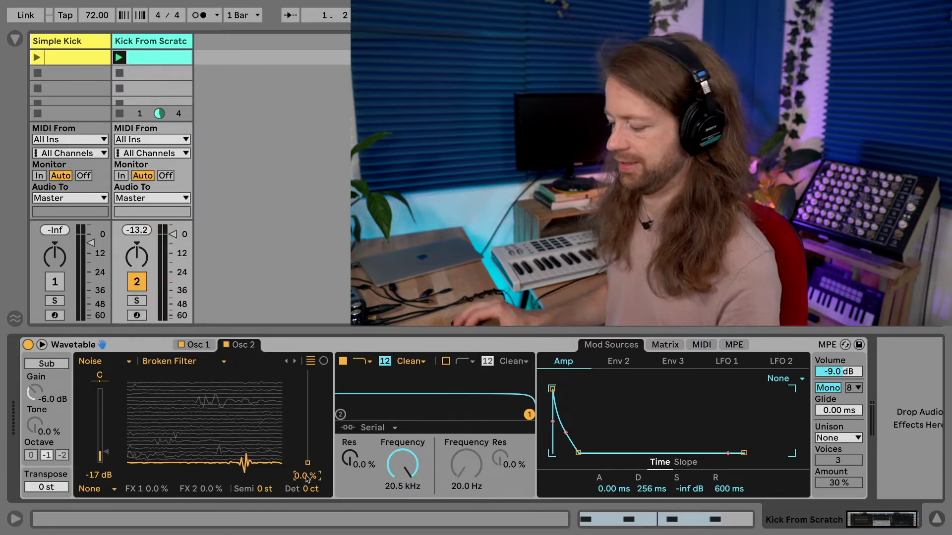
text(49)
key(Return)
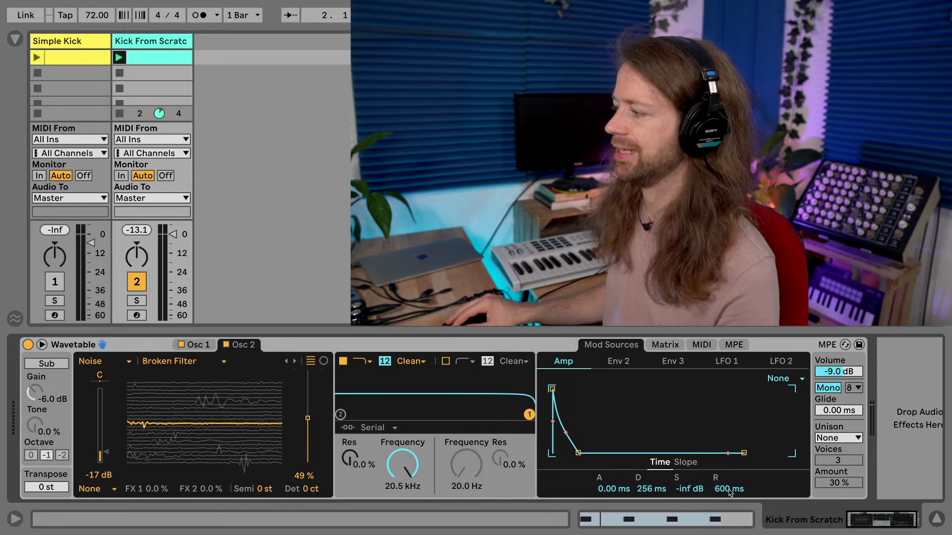
drag(729, 489, 729, 509)
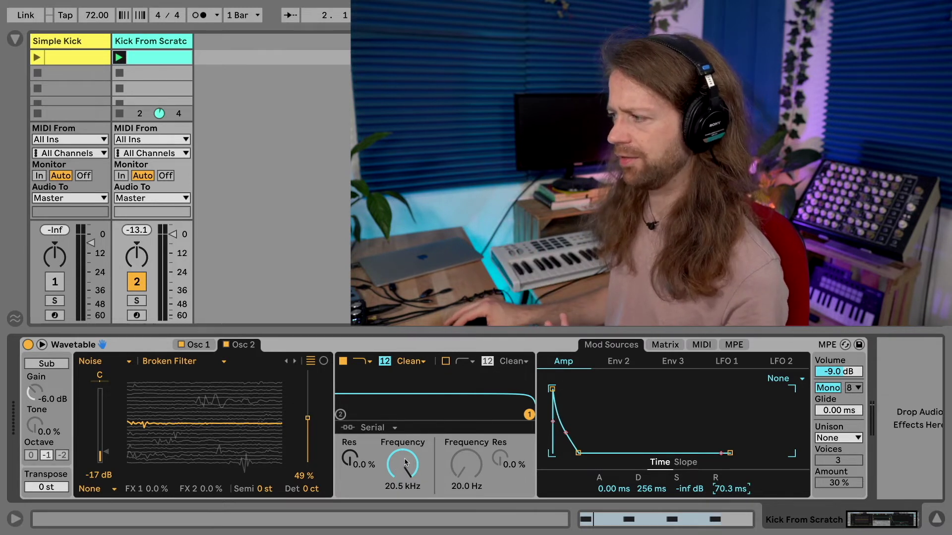
- Lower Filter 1 to 98.6 Hz, modulate it from Env 2 by 73, and set Osc 2 to -18 dB
drag(420, 477, 419, 505)
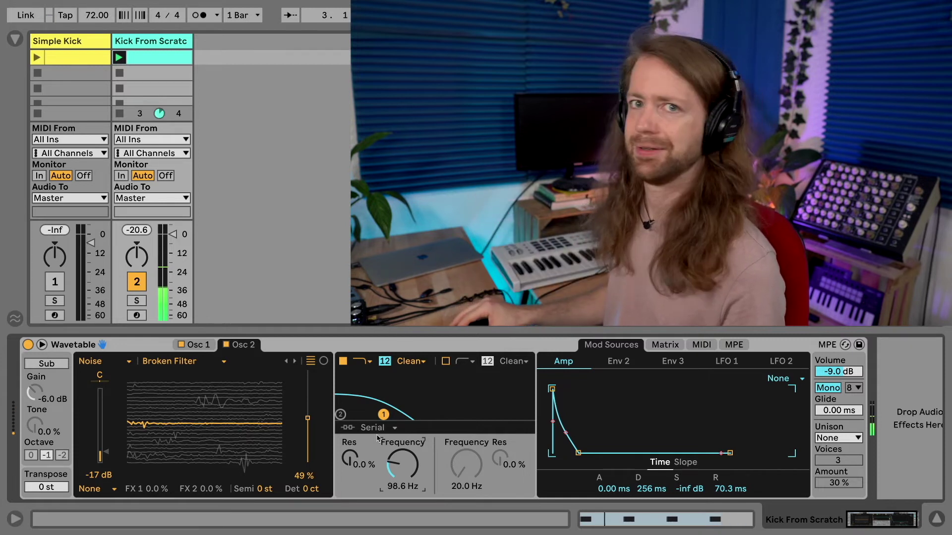
click(664, 345)
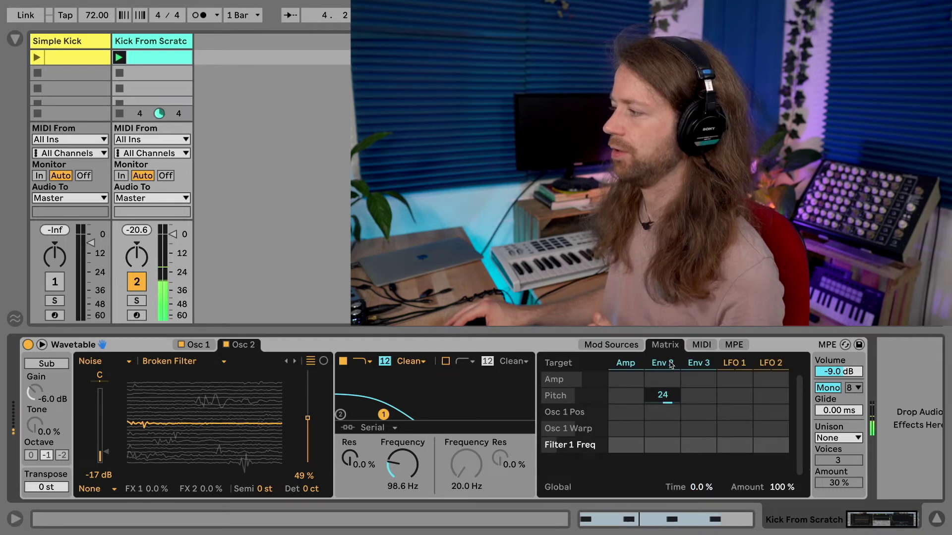
drag(662, 445, 662, 416)
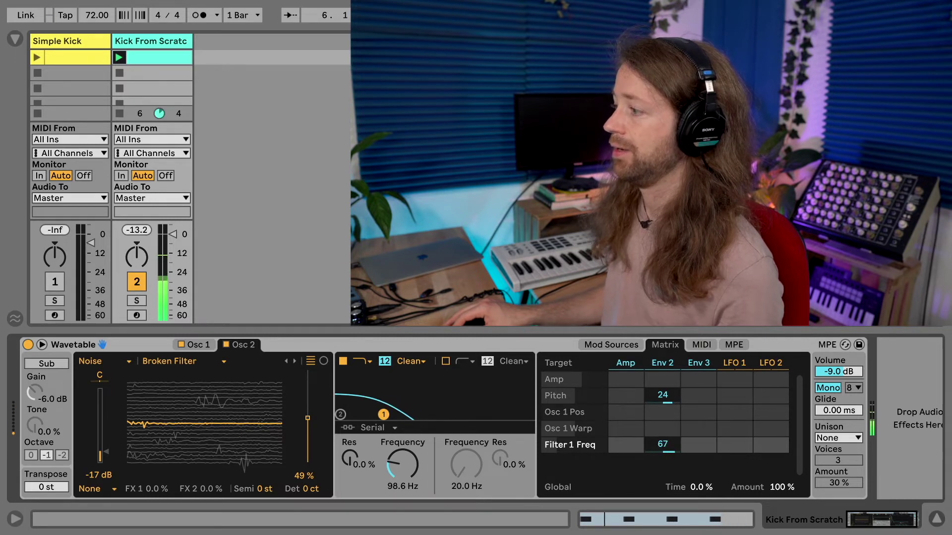
drag(662, 416, 663, 412)
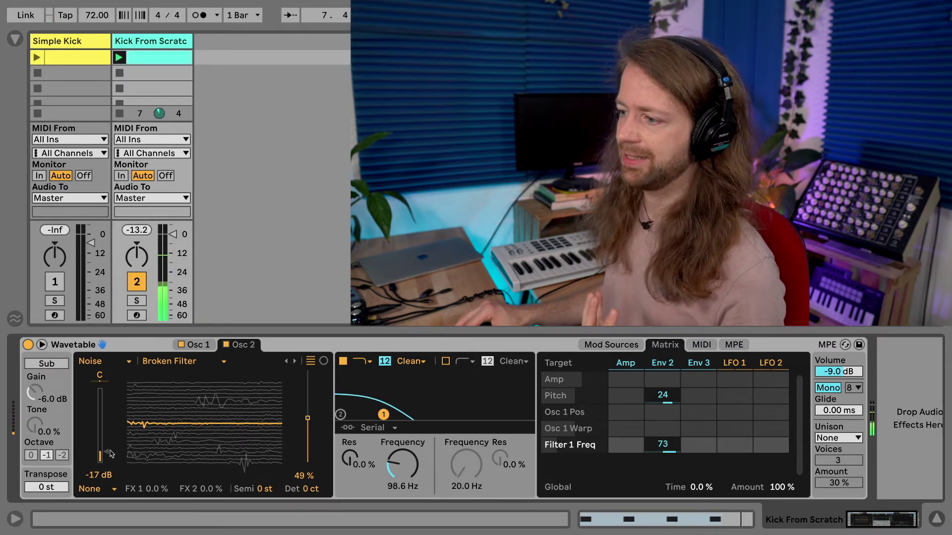
drag(100, 455, 112, 449)
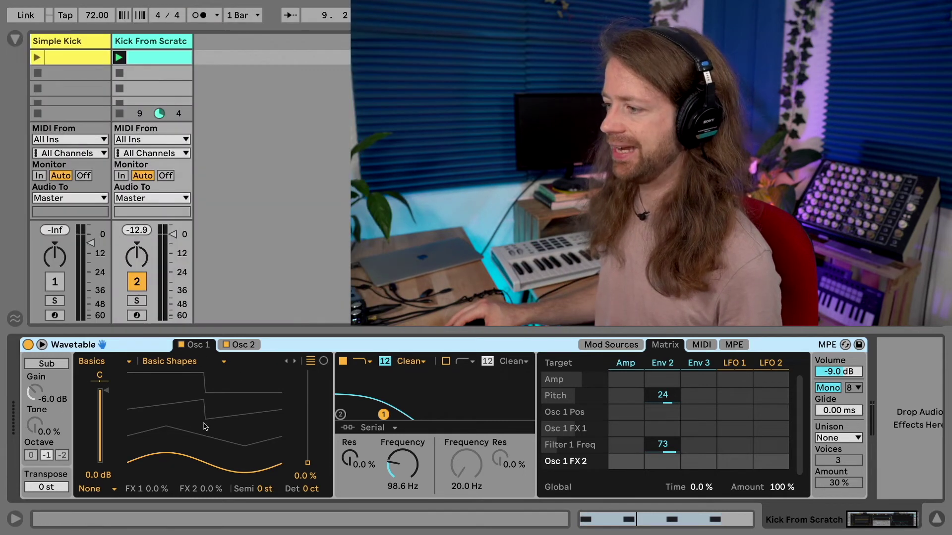
- Set Osc 1's effect mode to FM with a 2.3% amount
click(96, 490)
click(99, 451)
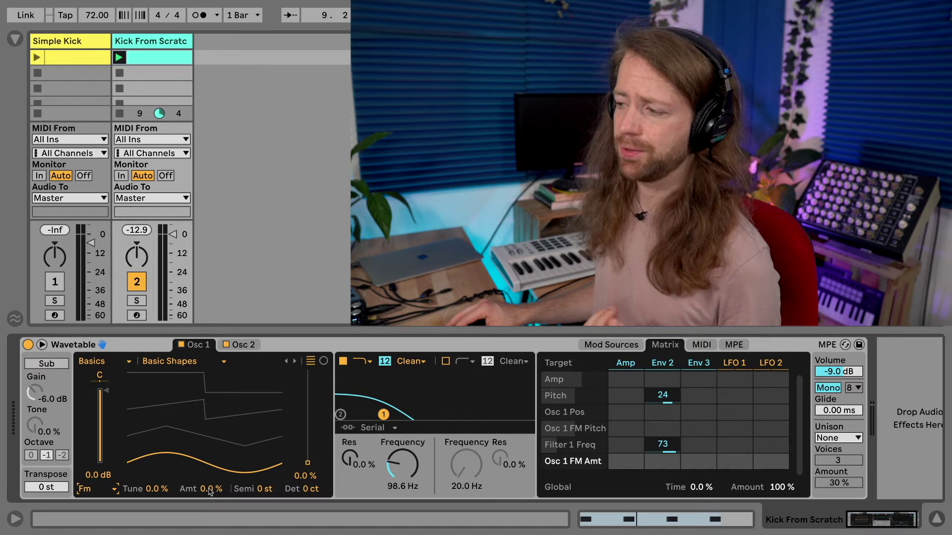
drag(214, 492, 220, 511)
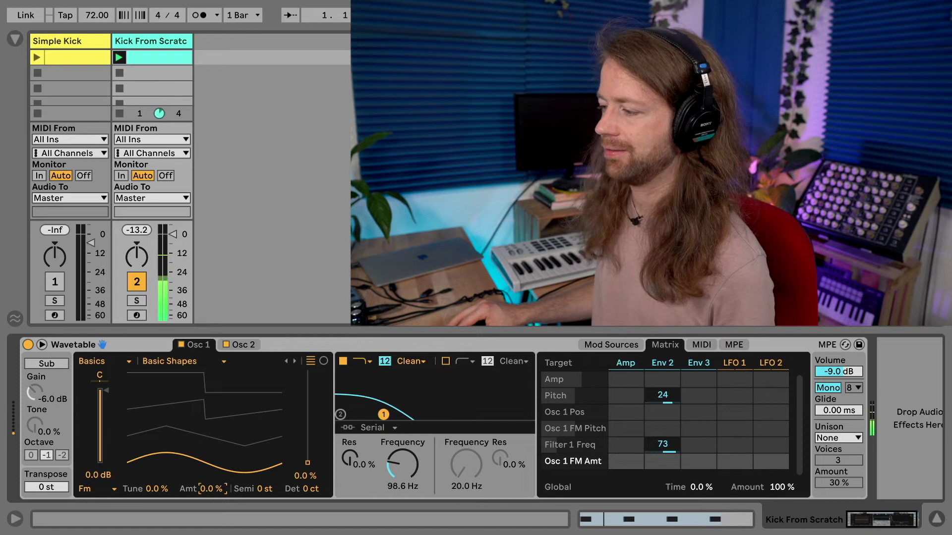
drag(212, 494, 212, 490)
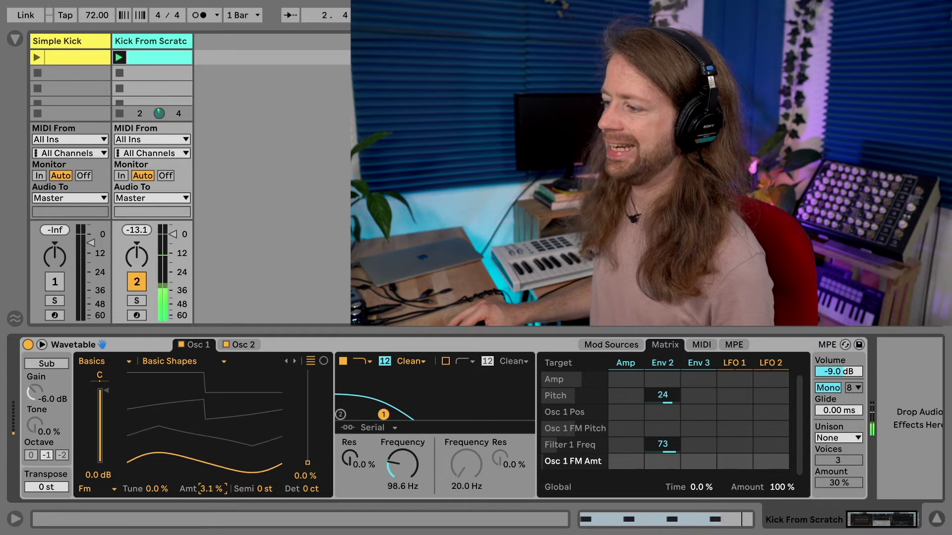
drag(207, 488, 208, 494)
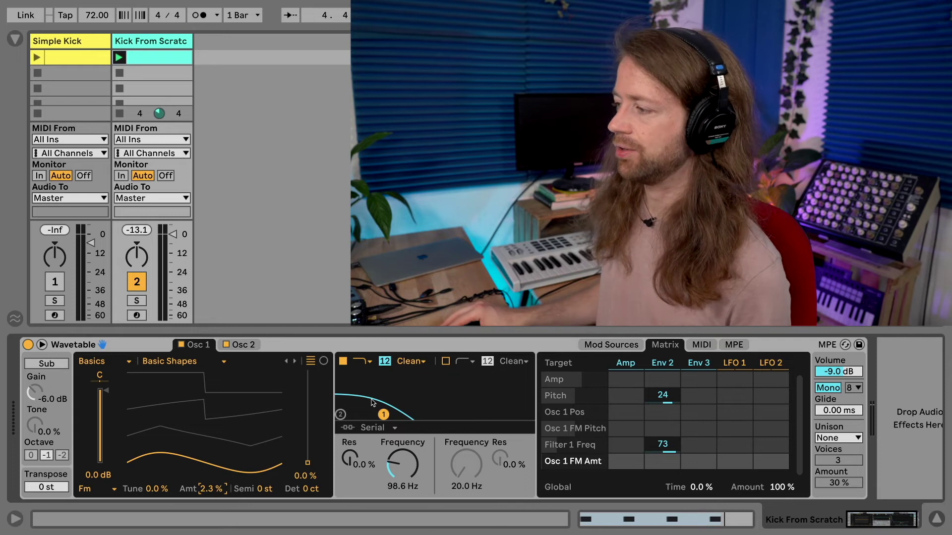
click(411, 361)
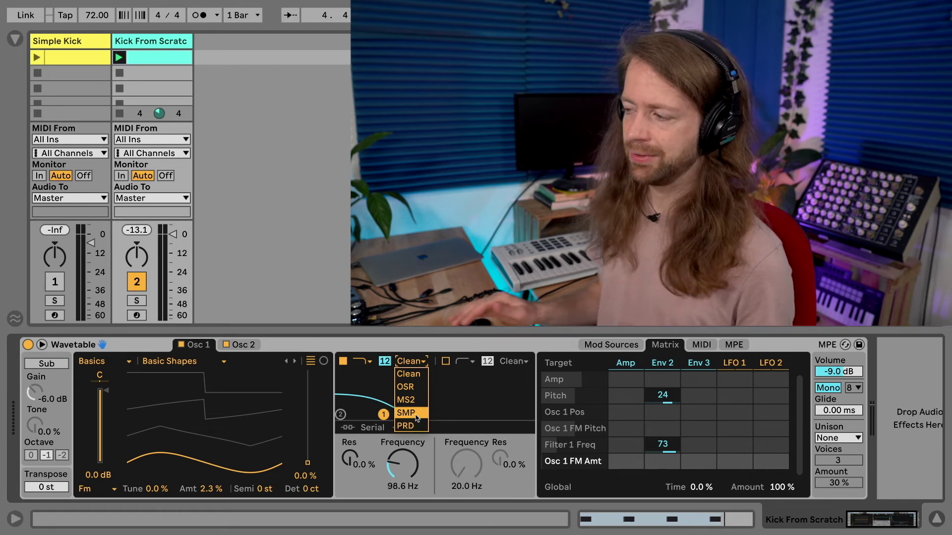
- Compare filter circuits against Clean, settle on SMP, and raise its Drive to 10.1 dB
click(403, 414)
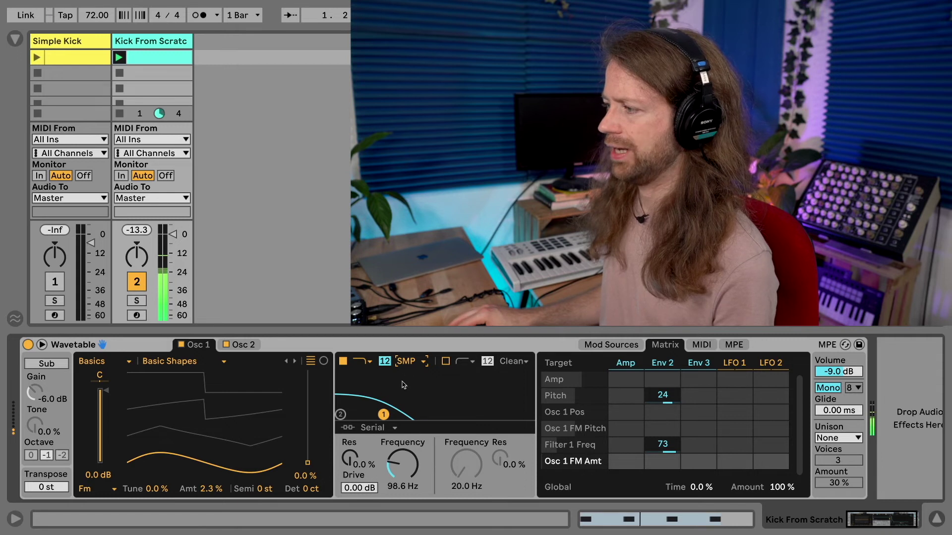
click(408, 362)
click(408, 362)
click(408, 362)
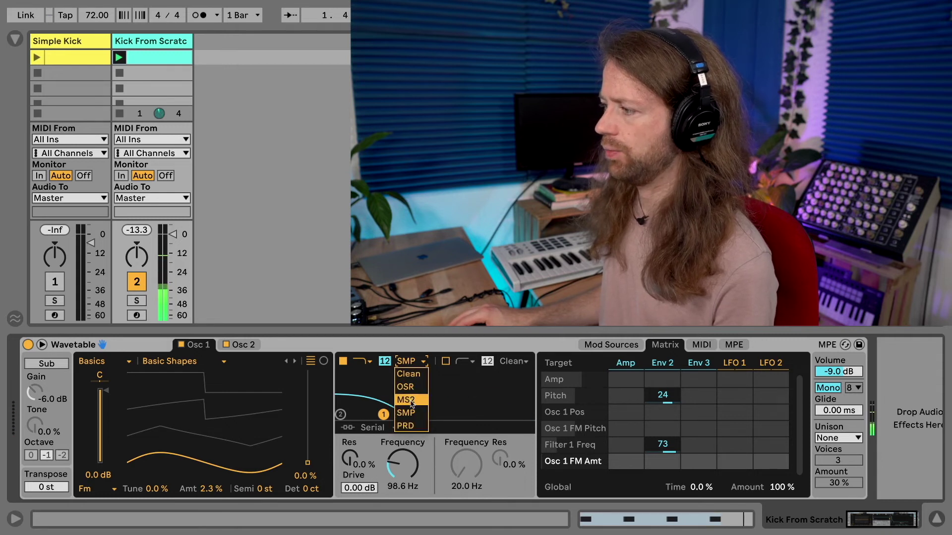
click(408, 374)
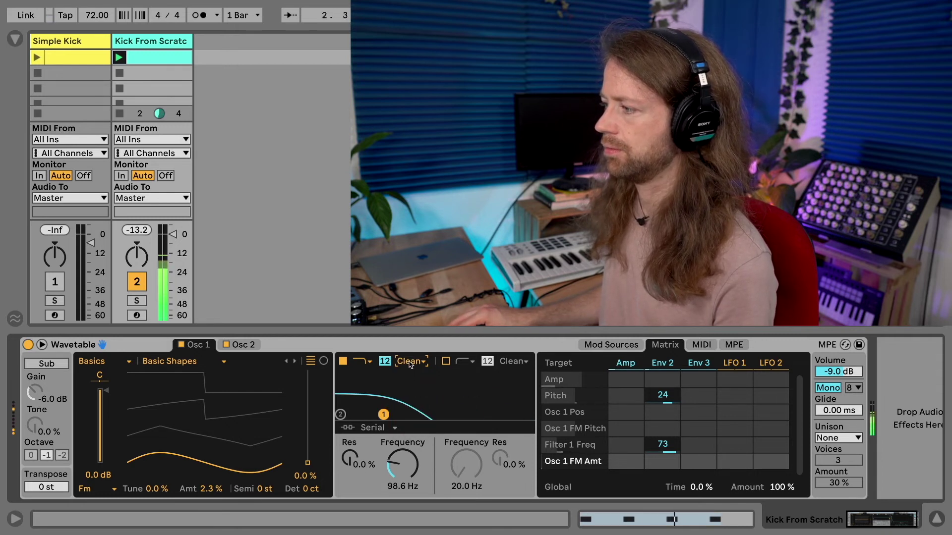
click(410, 362)
click(411, 414)
drag(359, 487, 359, 443)
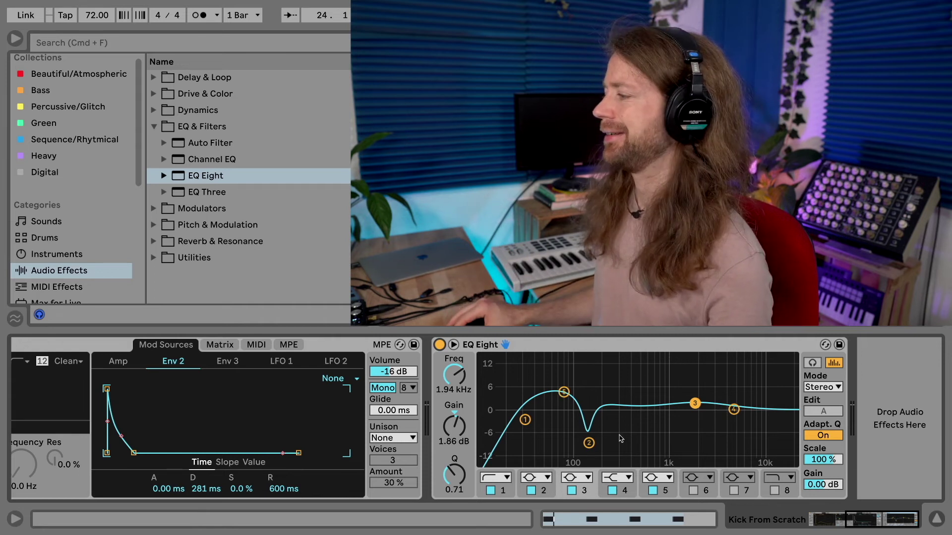
- Select EQ Eight band 2 (141 Hz, -9.55 dB, Q 2.11) and A/B it by bypassing during playback
click(589, 444)
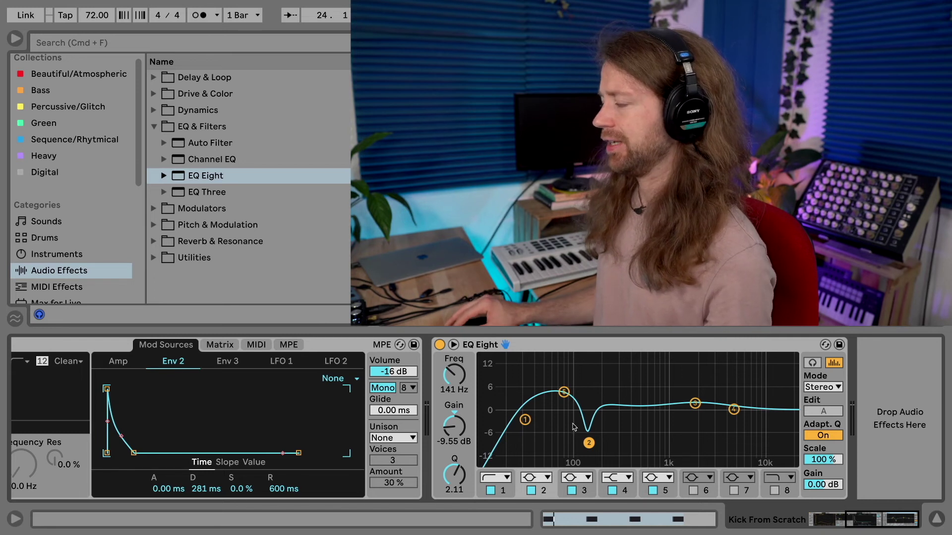
key(space)
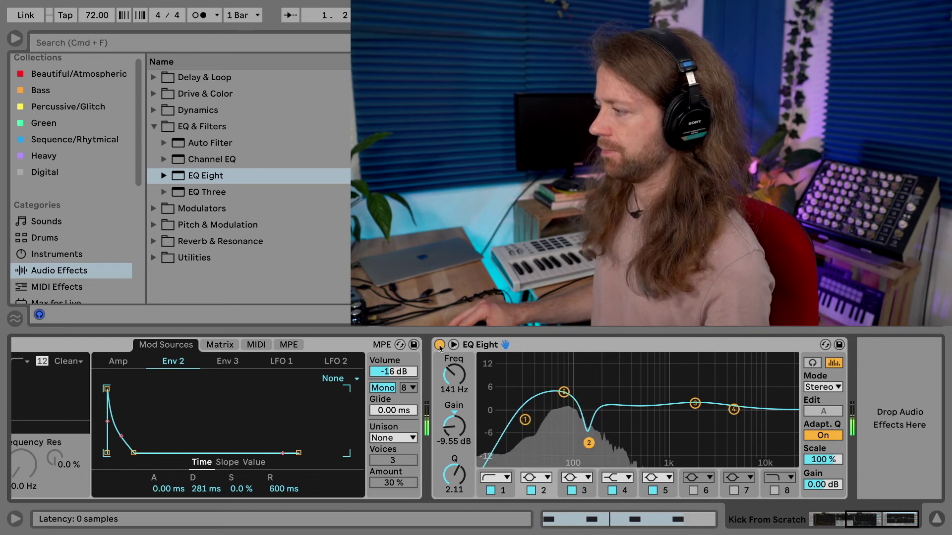
click(439, 345)
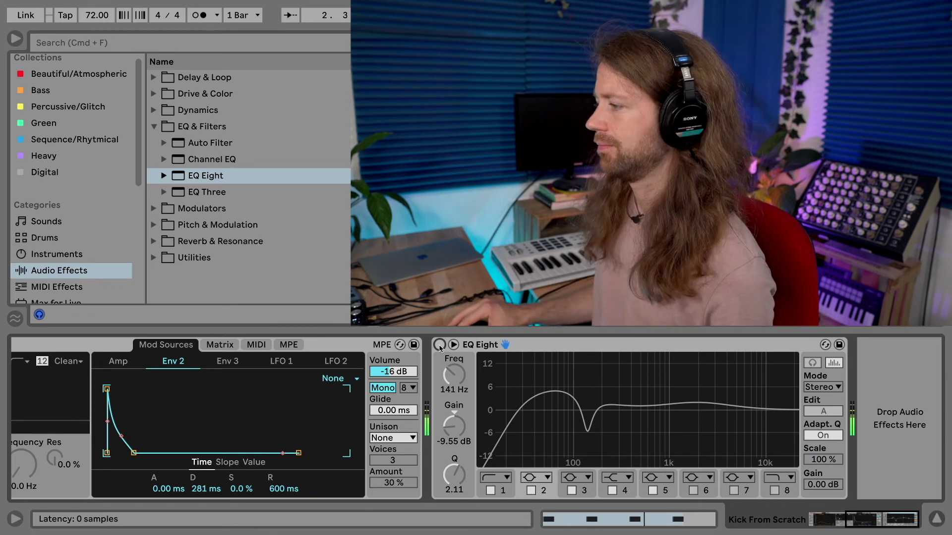
click(439, 345)
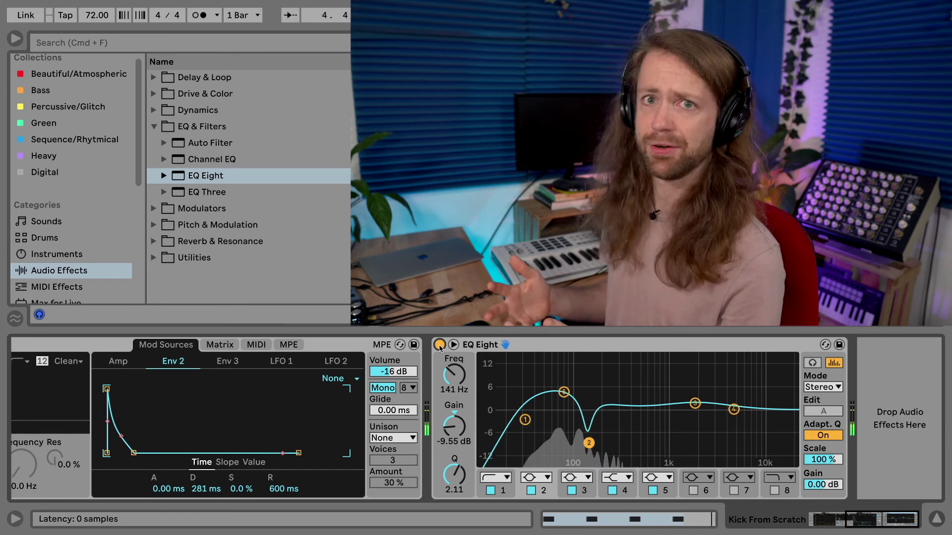
key(space)
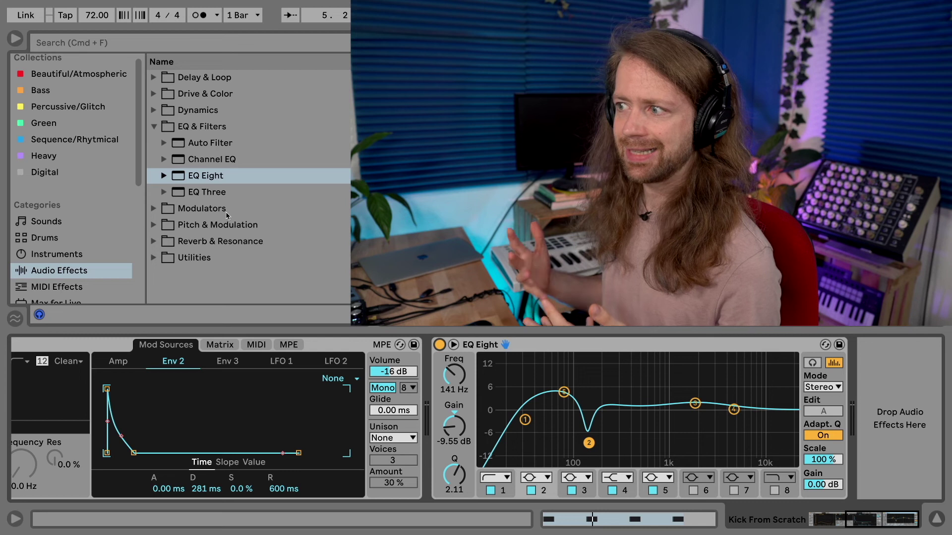
click(154, 94)
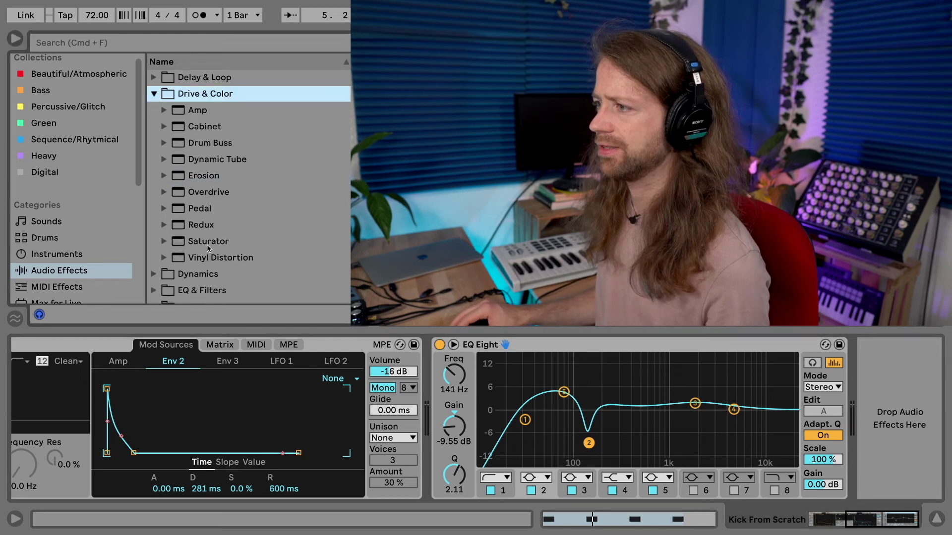
- Drop a Saturator after EQ Eight and switch its curve to Soft Sine
drag(208, 241, 899, 446)
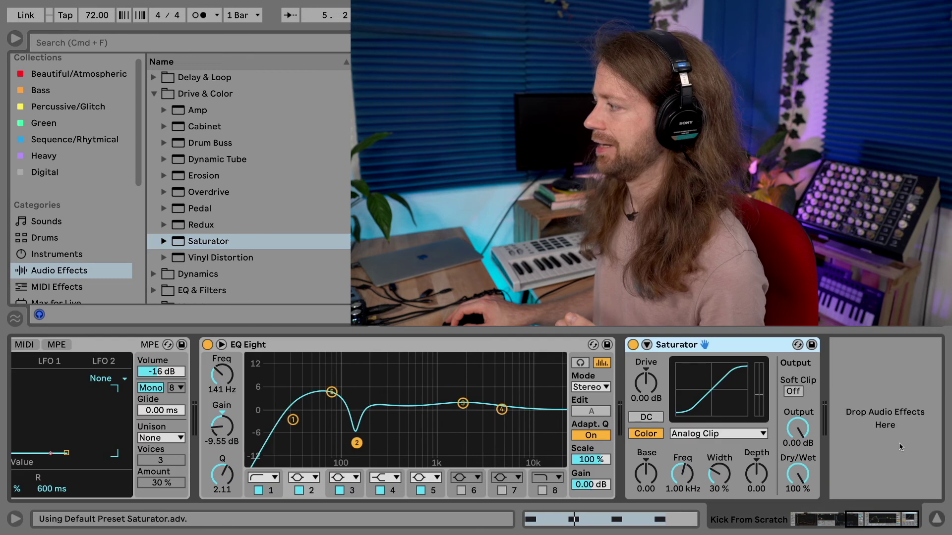
click(732, 433)
click(721, 459)
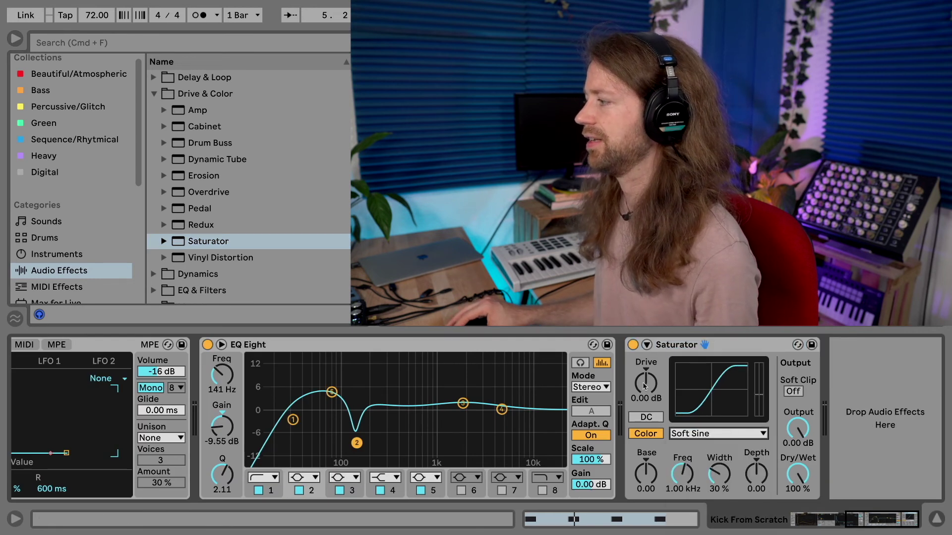
- Play the kick, A/B the Saturator on and off, and lower its output to -3.14 dB
key(space)
click(633, 345)
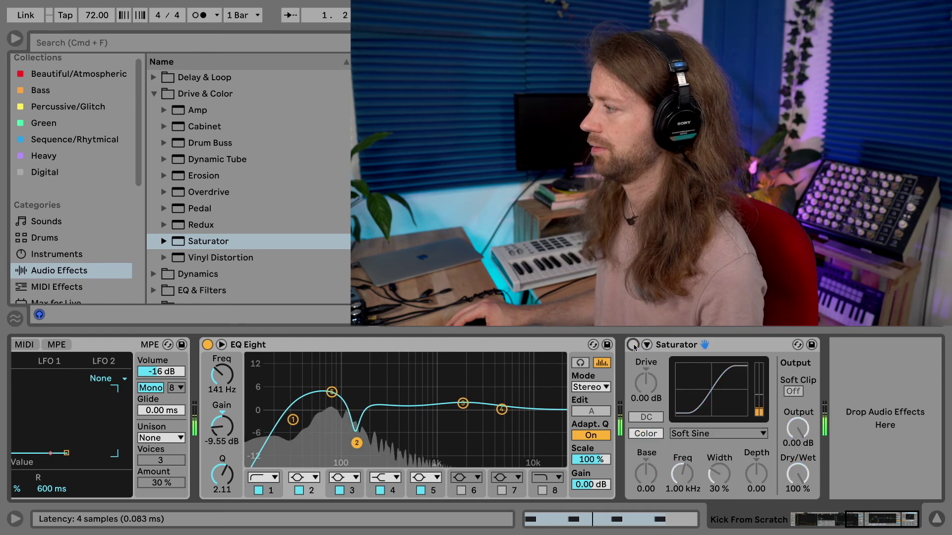
click(632, 345)
drag(780, 420, 780, 436)
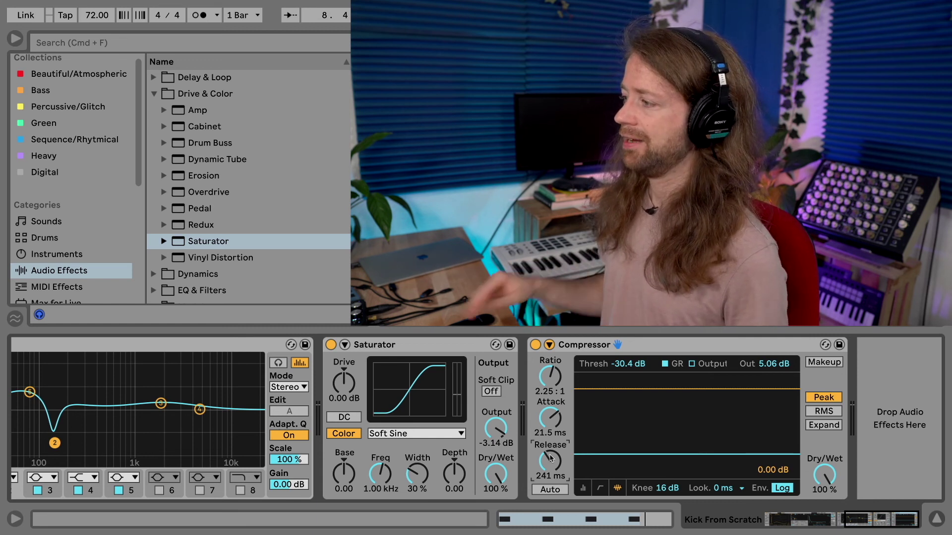
- A/B the Compressor by bypassing and re-enabling it, then stop playback
click(535, 346)
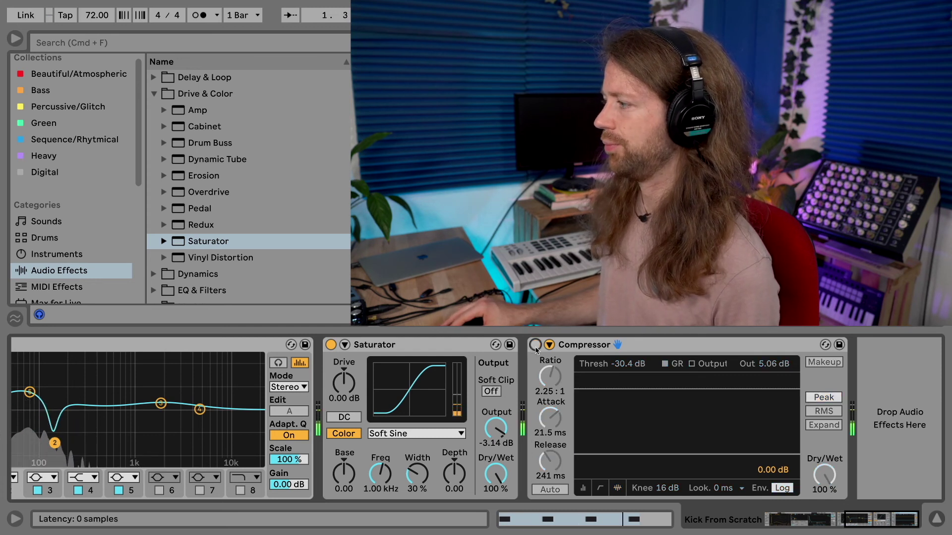
click(536, 347)
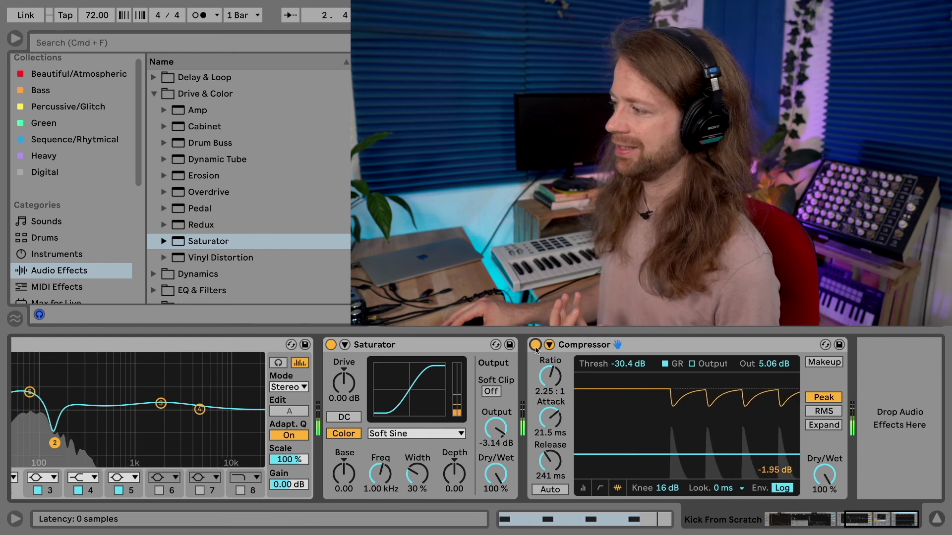
key(space)
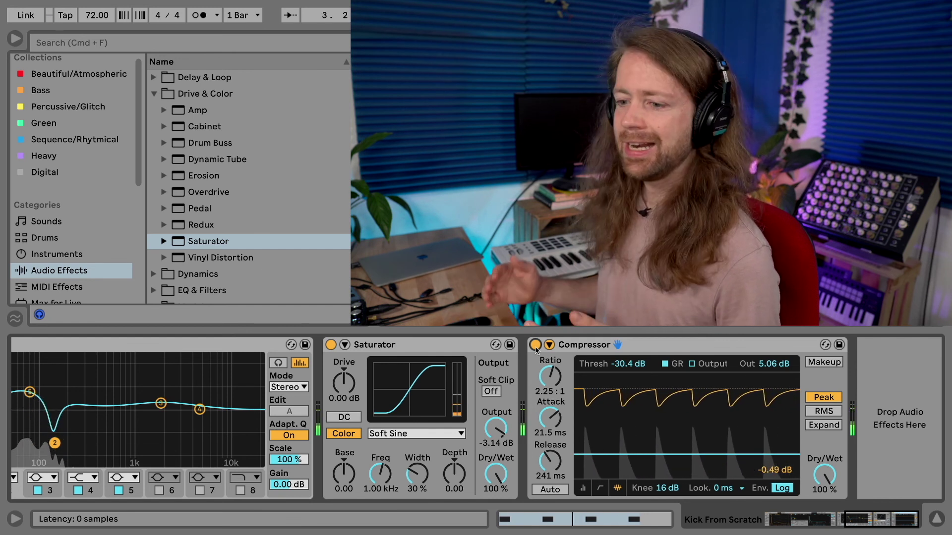